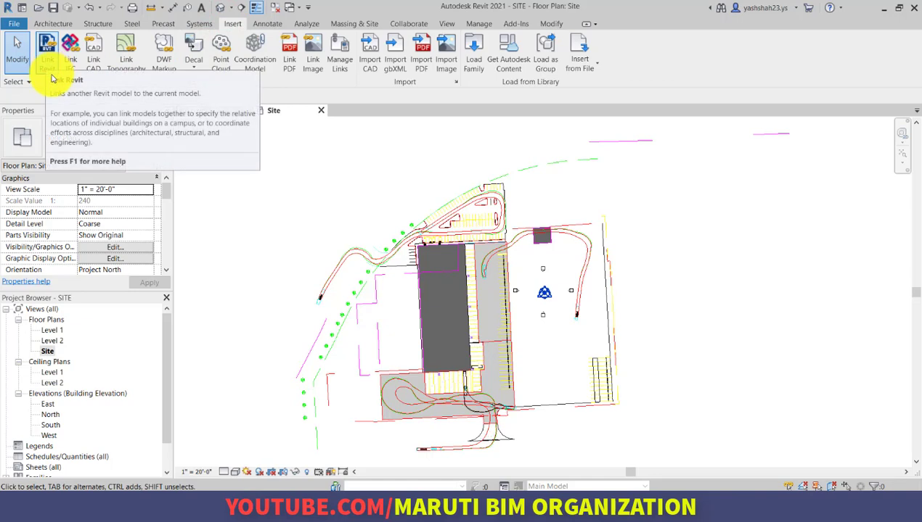
Step: Link the ARCHITECTURAL Revit model into the site project with Auto - Internal Origin to Internal Origin positioning
{"action": "left_click", "coordinate": [48, 67]}
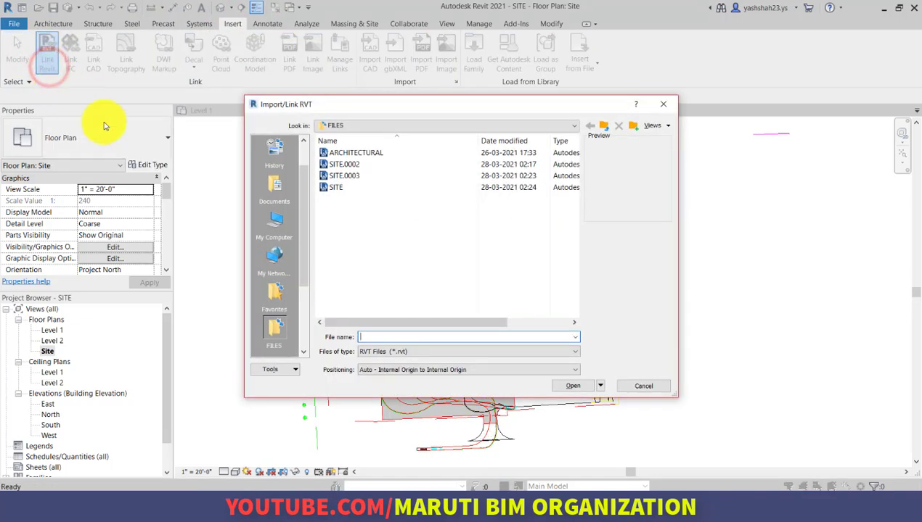
{"action": "left_click", "coordinate": [328, 154]}
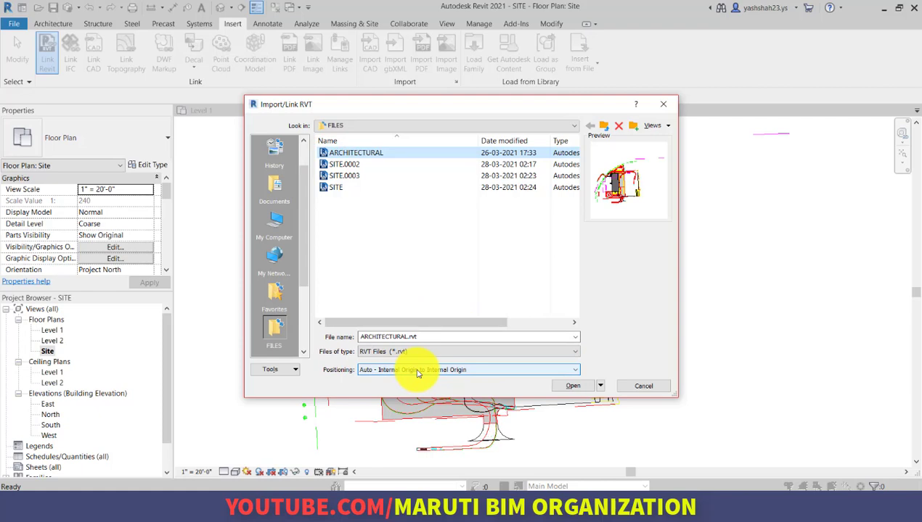
{"action": "left_click", "coordinate": [572, 387]}
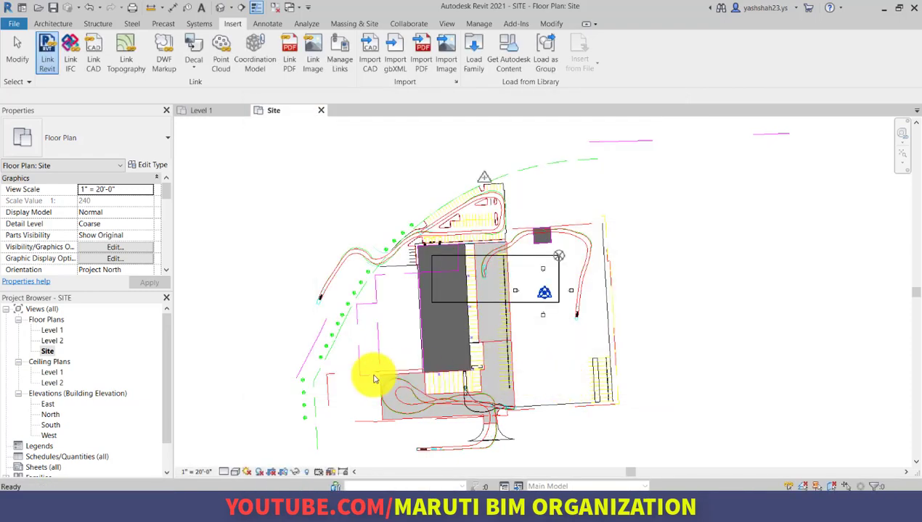
Step: Align the linked architectural model's upper long wall with the west edge of the dark building footprint in the CAD site plan
{"action": "scroll", "coordinate": [508, 298], "scroll_direction": "up", "scroll_amount": 5}
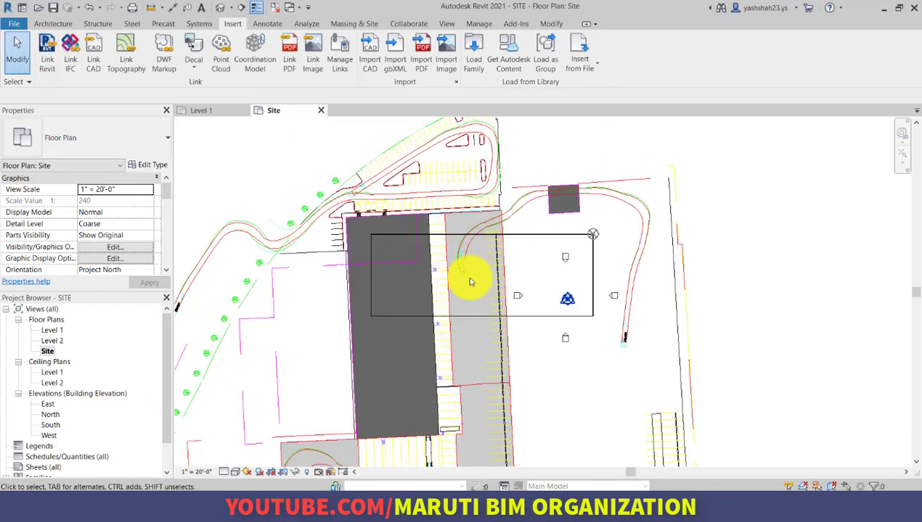
{"action": "scroll", "coordinate": [519, 246], "scroll_direction": "down", "scroll_amount": 2}
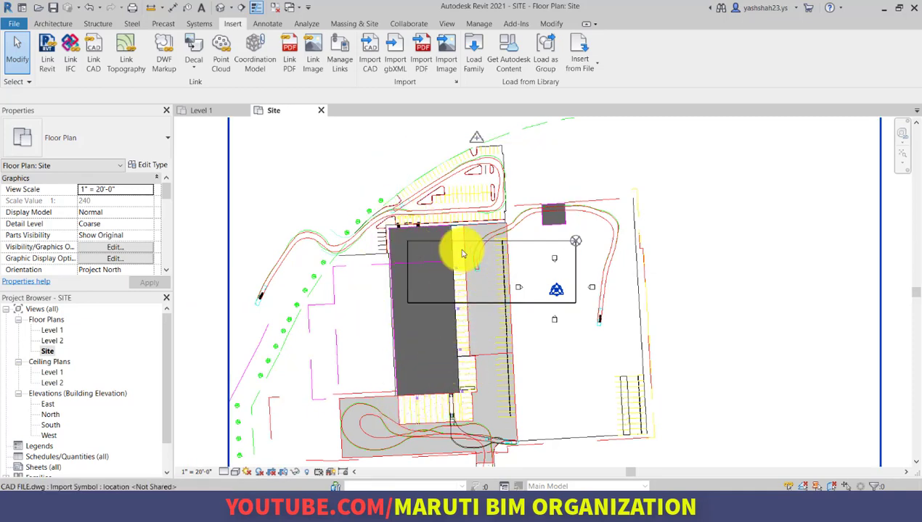
{"action": "scroll", "coordinate": [435, 287], "scroll_direction": "up", "scroll_amount": 2}
{"action": "scroll", "coordinate": [428, 294], "scroll_direction": "up", "scroll_amount": 2}
{"action": "scroll", "coordinate": [370, 293], "scroll_direction": "up", "scroll_amount": 2}
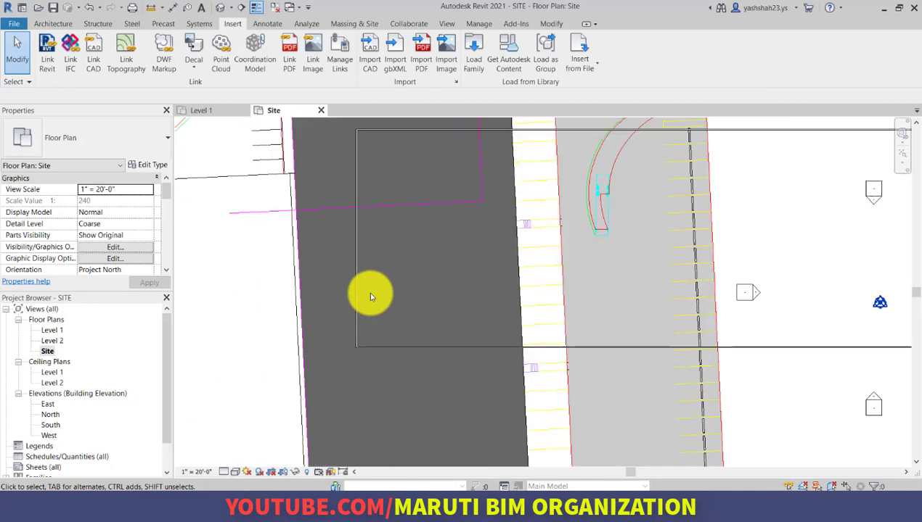
{"action": "left_click", "coordinate": [552, 24]}
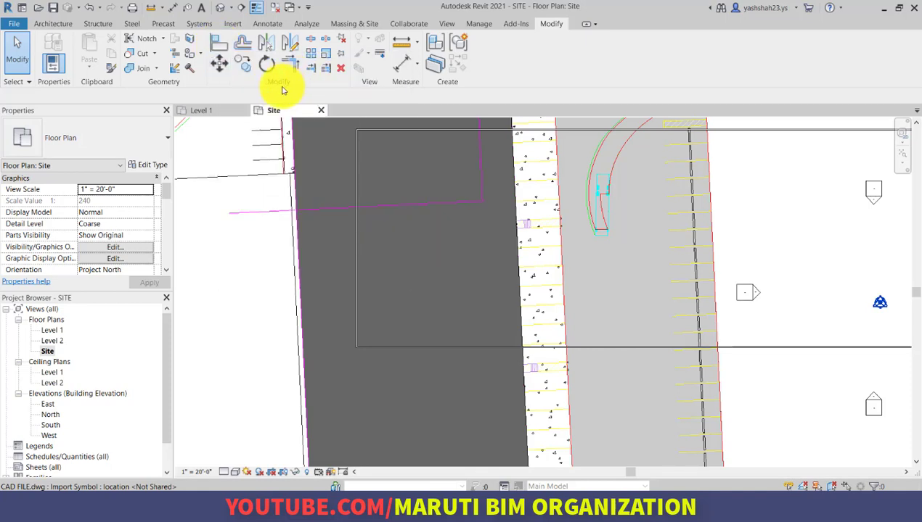
{"action": "left_click", "coordinate": [218, 43]}
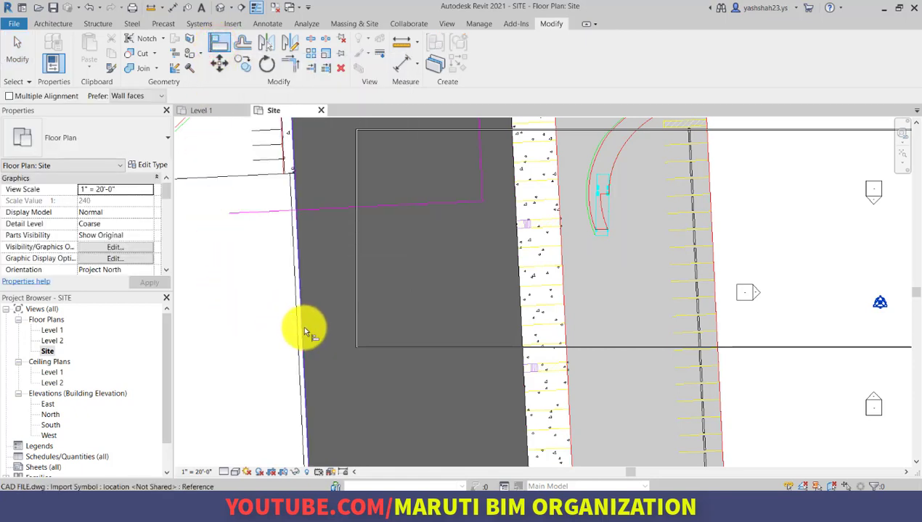
{"action": "left_click", "coordinate": [304, 328]}
{"action": "scroll", "coordinate": [258, 366], "scroll_direction": "up", "scroll_amount": 1}
{"action": "scroll", "coordinate": [268, 366], "scroll_direction": "down", "scroll_amount": 2}
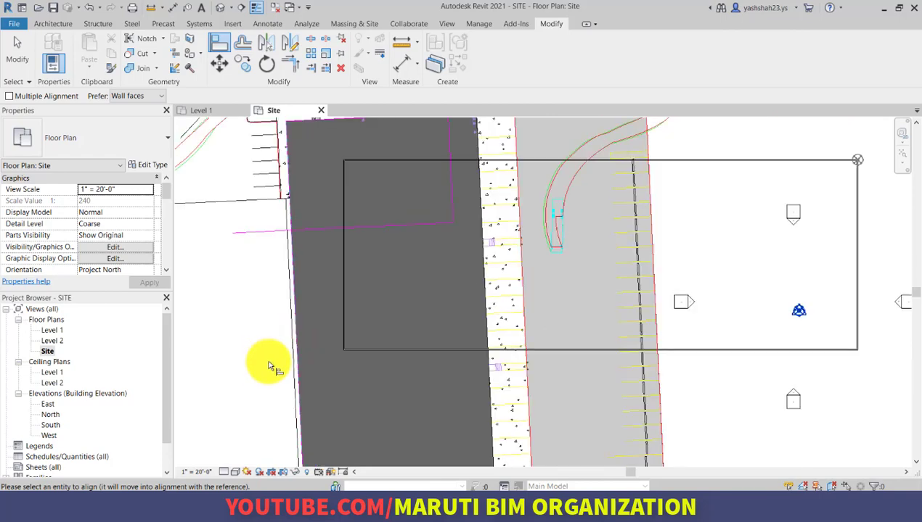
{"action": "scroll", "coordinate": [450, 287], "scroll_direction": "down", "scroll_amount": 3}
{"action": "scroll", "coordinate": [436, 290], "scroll_direction": "up", "scroll_amount": 6}
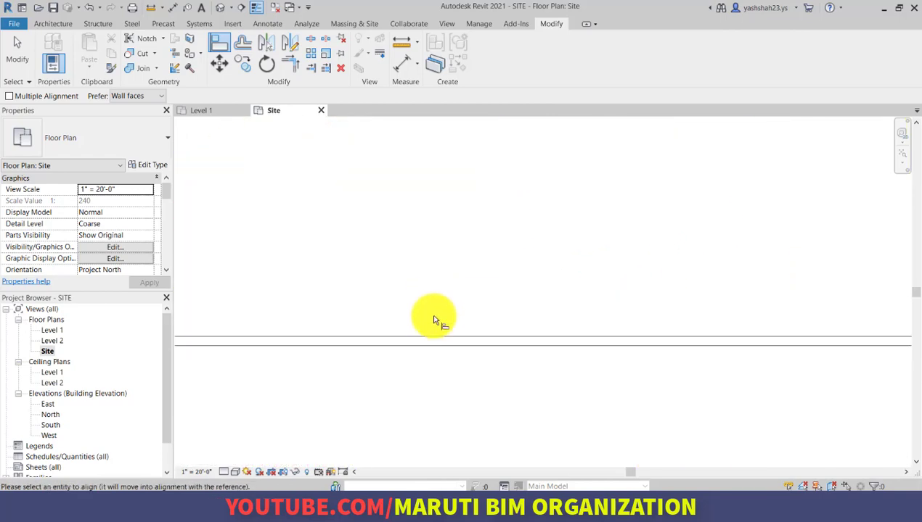
{"action": "left_click", "coordinate": [433, 335]}
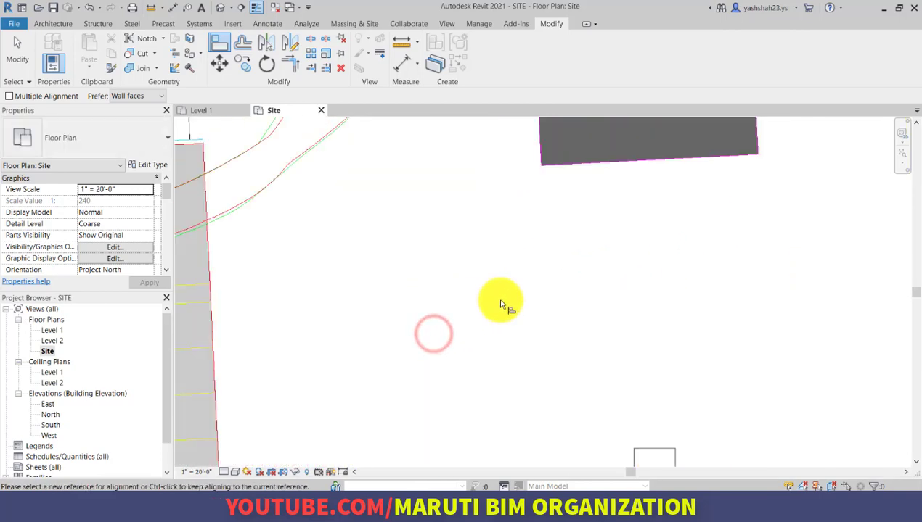
{"action": "scroll", "coordinate": [499, 302], "scroll_direction": "down", "scroll_amount": 6}
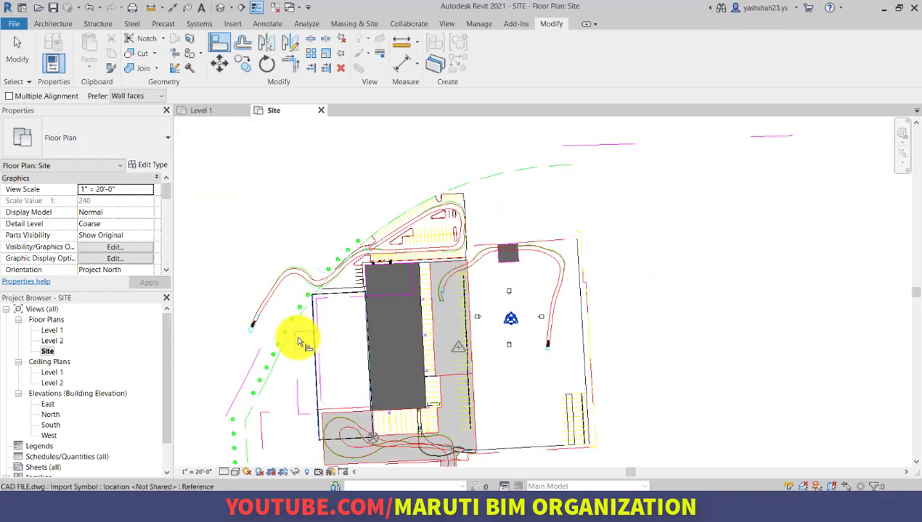
Step: Align the rotated linked building's west wall with the west edge of the dark CAD footprint so the building overlays it
{"action": "scroll", "coordinate": [319, 438], "scroll_direction": "up", "scroll_amount": 4}
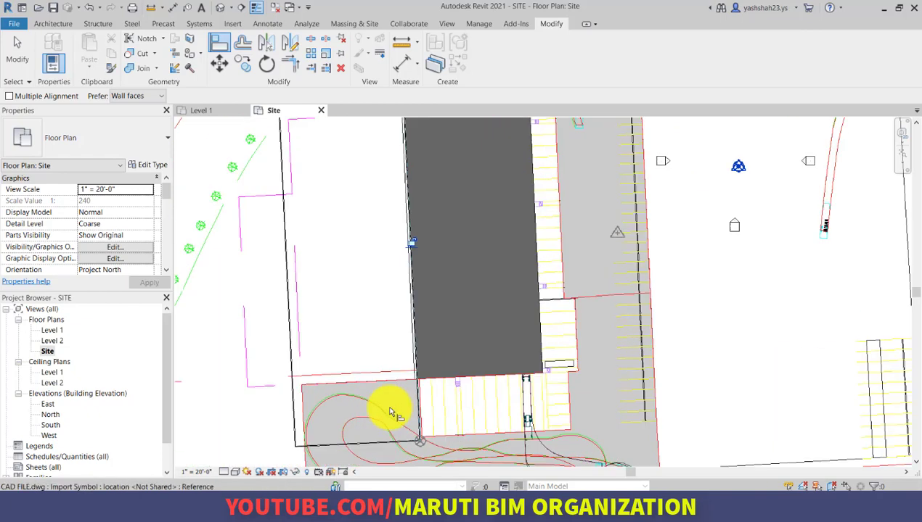
{"action": "scroll", "coordinate": [396, 412], "scroll_direction": "down", "scroll_amount": 3}
{"action": "scroll", "coordinate": [393, 177], "scroll_direction": "up", "scroll_amount": 5}
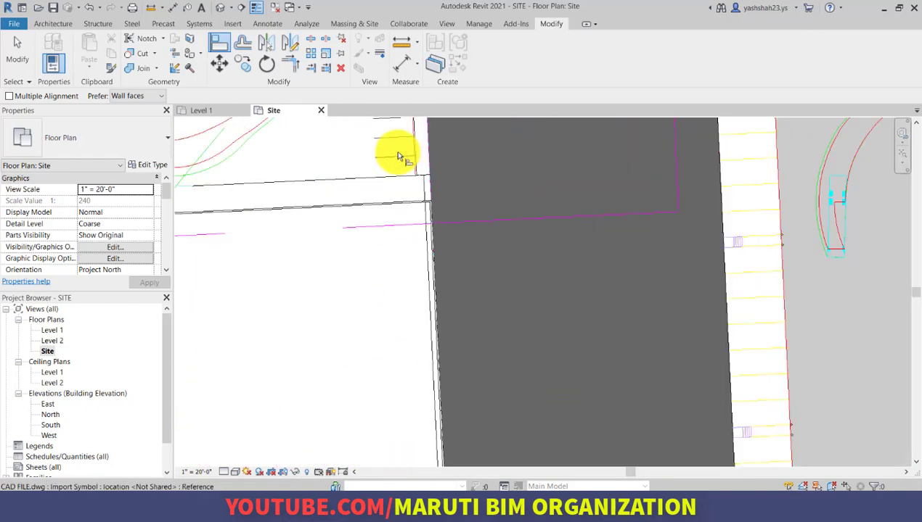
{"action": "scroll", "coordinate": [397, 153], "scroll_direction": "up", "scroll_amount": 2}
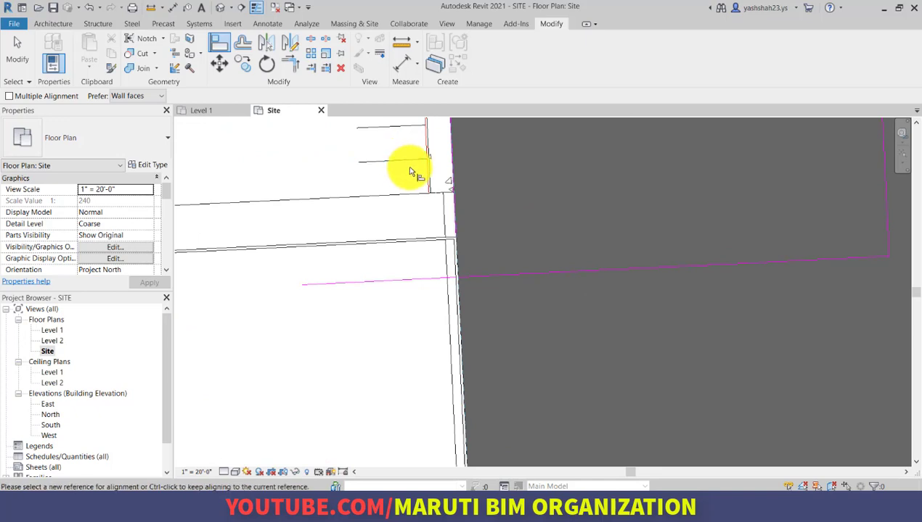
{"action": "left_click", "coordinate": [455, 218]}
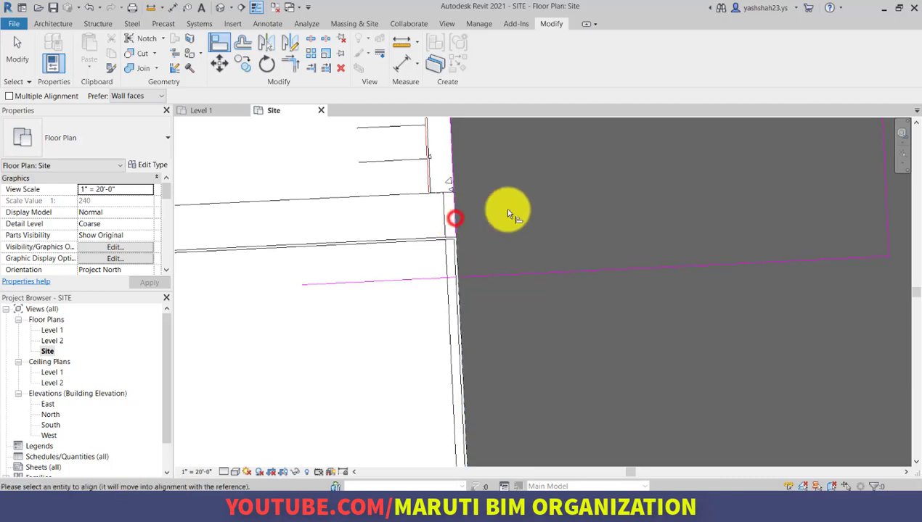
{"action": "scroll", "coordinate": [508, 210], "scroll_direction": "down", "scroll_amount": 3}
{"action": "scroll", "coordinate": [374, 336], "scroll_direction": "up", "scroll_amount": 3}
{"action": "scroll", "coordinate": [373, 337], "scroll_direction": "up", "scroll_amount": 3}
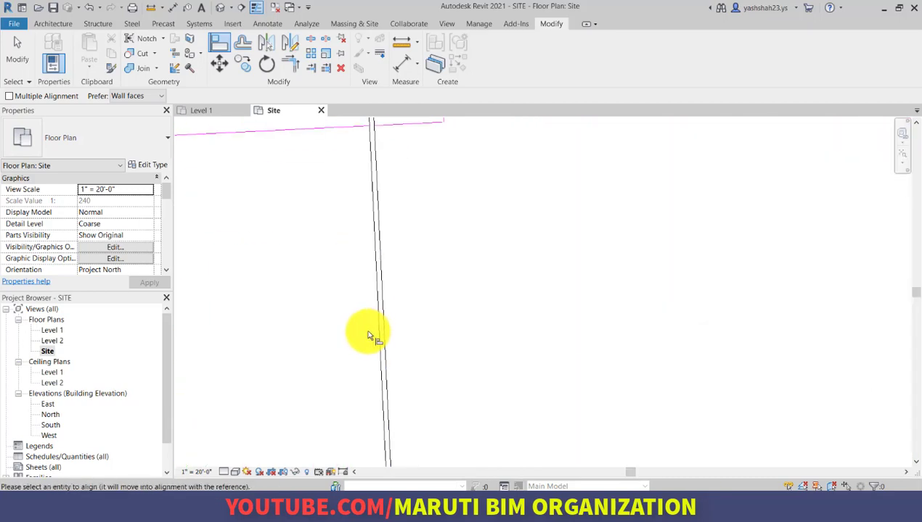
{"action": "left_click", "coordinate": [376, 337]}
{"action": "scroll", "coordinate": [376, 335], "scroll_direction": "down", "scroll_amount": 5}
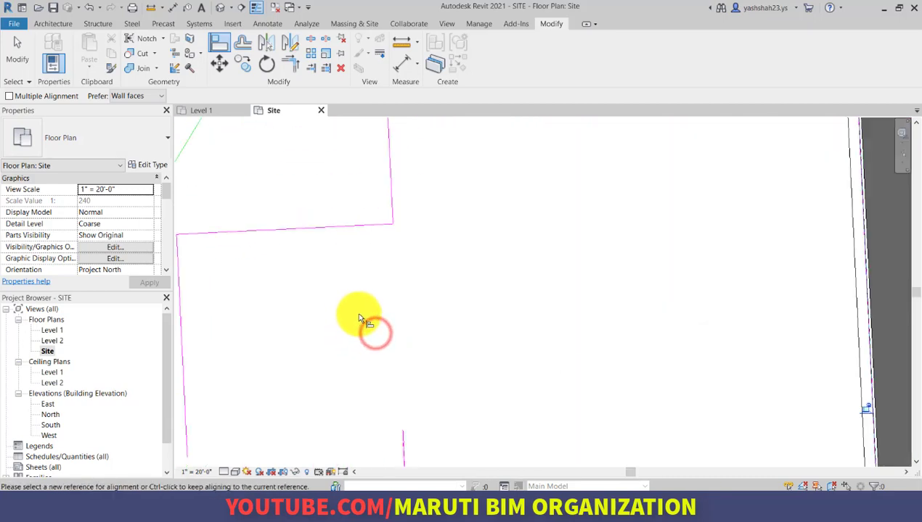
Step: Align the linked building's south wall with the south edge of the dark CAD footprint
{"action": "scroll", "coordinate": [525, 405], "scroll_direction": "up", "scroll_amount": 8}
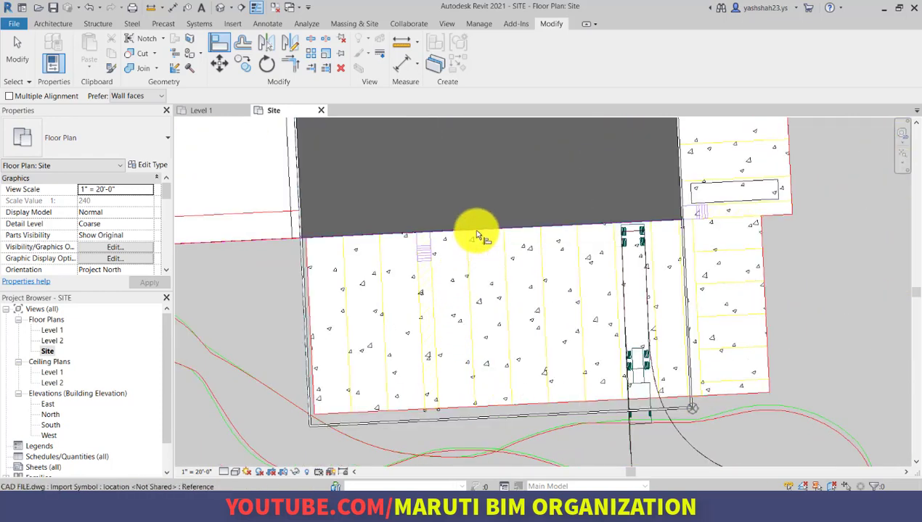
{"action": "left_click", "coordinate": [475, 233]}
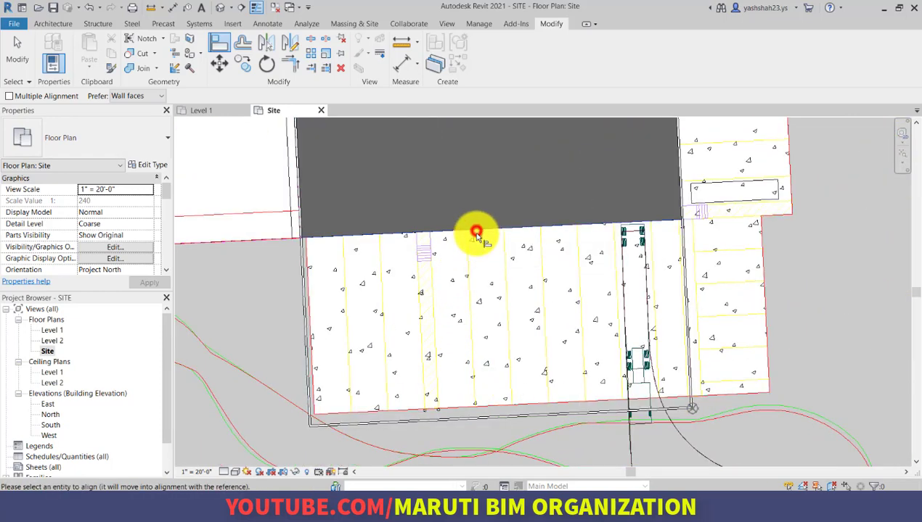
{"action": "left_click", "coordinate": [490, 423]}
{"action": "scroll", "coordinate": [490, 423], "scroll_direction": "down", "scroll_amount": 8}
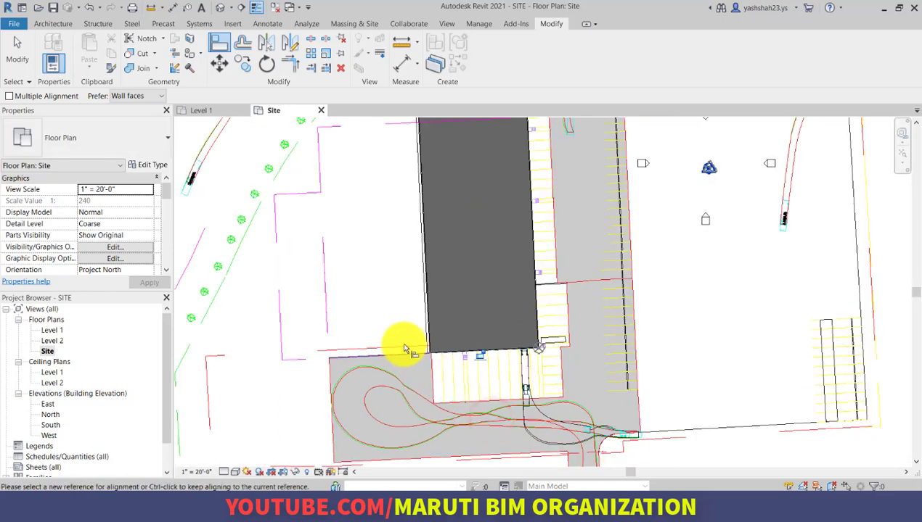
Step: Open the default 3D view and inspect how the linked building sits on the CAD footprint
{"action": "left_click", "coordinate": [220, 7]}
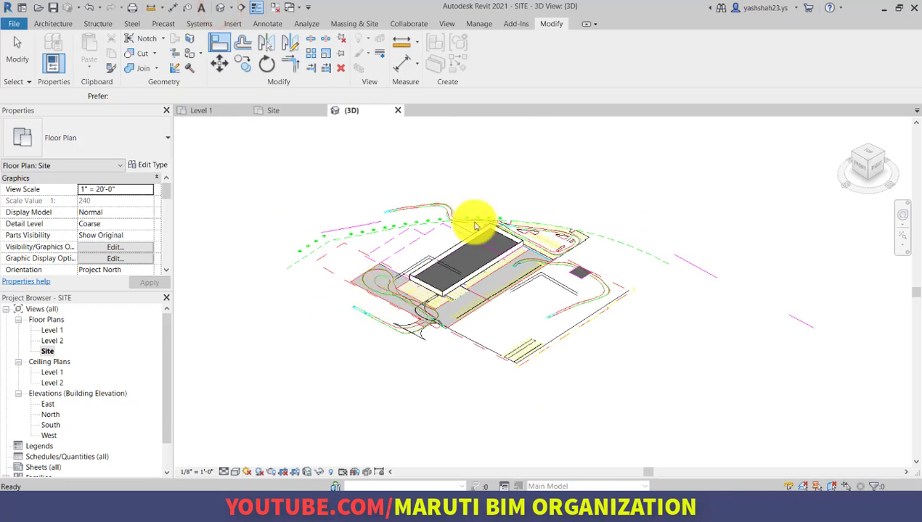
{"action": "scroll", "coordinate": [477, 252], "scroll_direction": "down", "scroll_amount": 2}
{"action": "scroll", "coordinate": [477, 252], "scroll_direction": "up", "scroll_amount": 5}
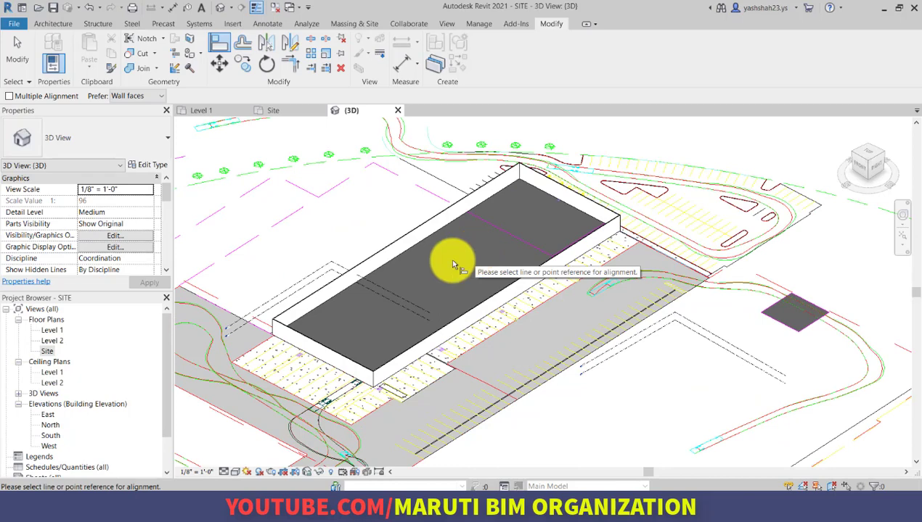
Step: From the Site floor plan, publish the shared coordinates to the linked ARCHITECTURAL model using its current site position
{"action": "double_click", "coordinate": [47, 352]}
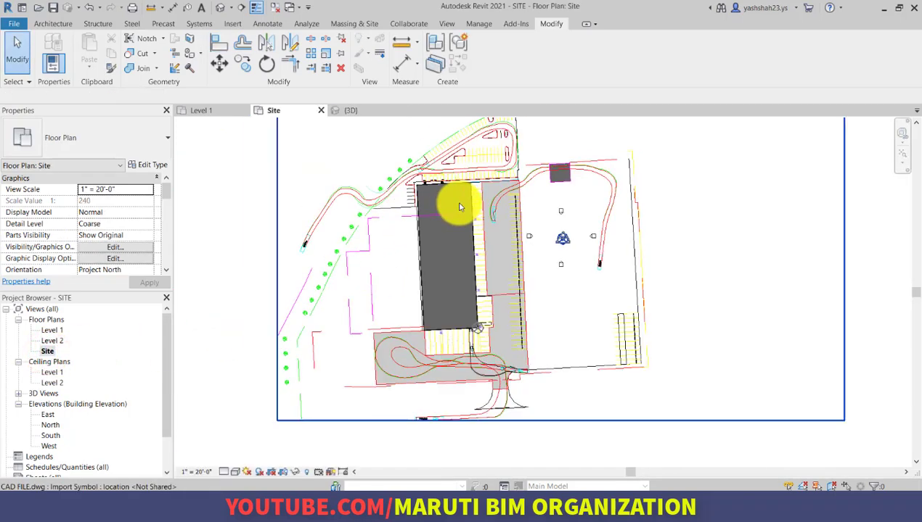
{"action": "scroll", "coordinate": [459, 208], "scroll_direction": "up", "scroll_amount": 2}
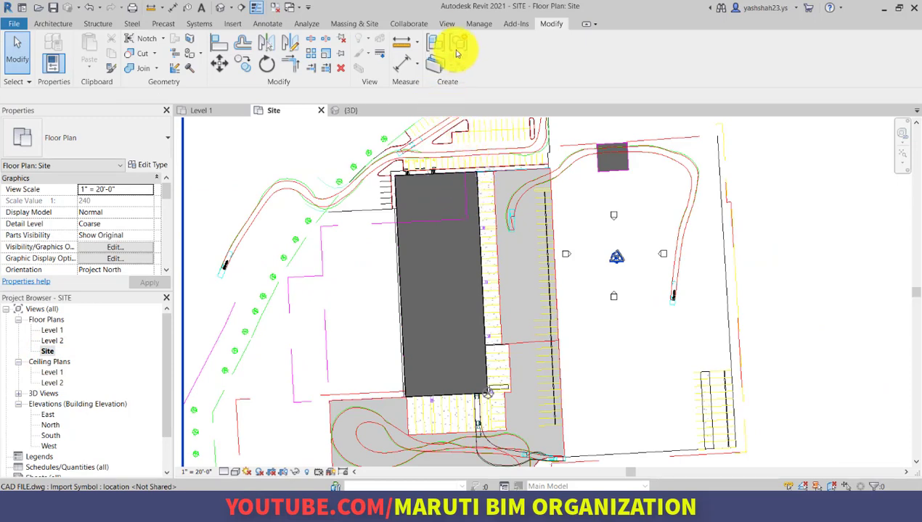
{"action": "left_click", "coordinate": [473, 24]}
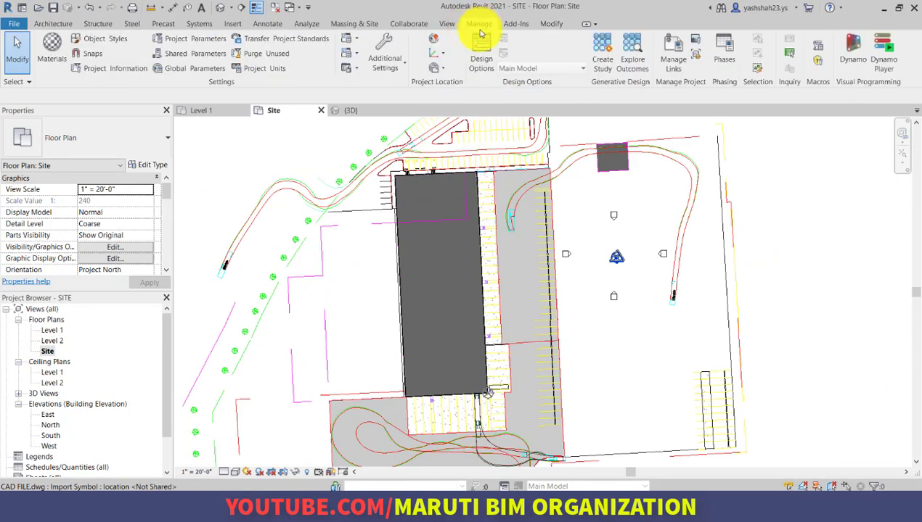
{"action": "left_click", "coordinate": [443, 55]}
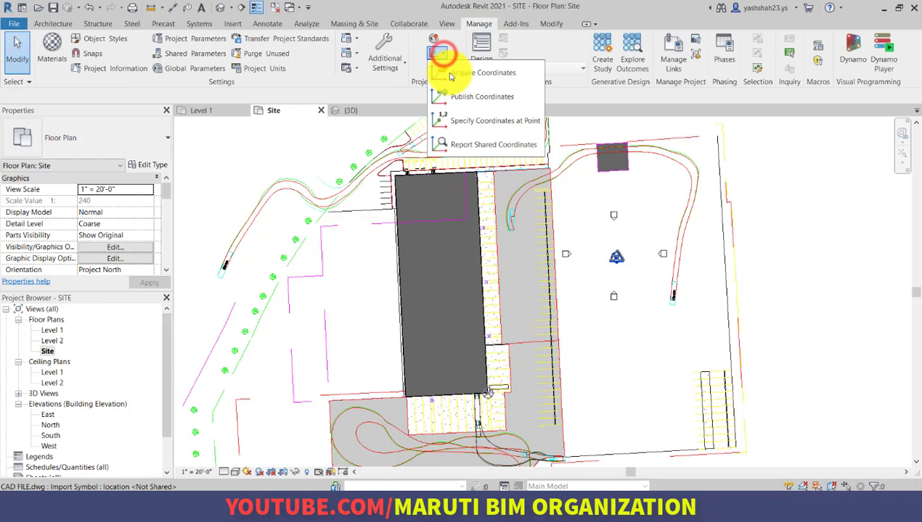
{"action": "left_click", "coordinate": [477, 98]}
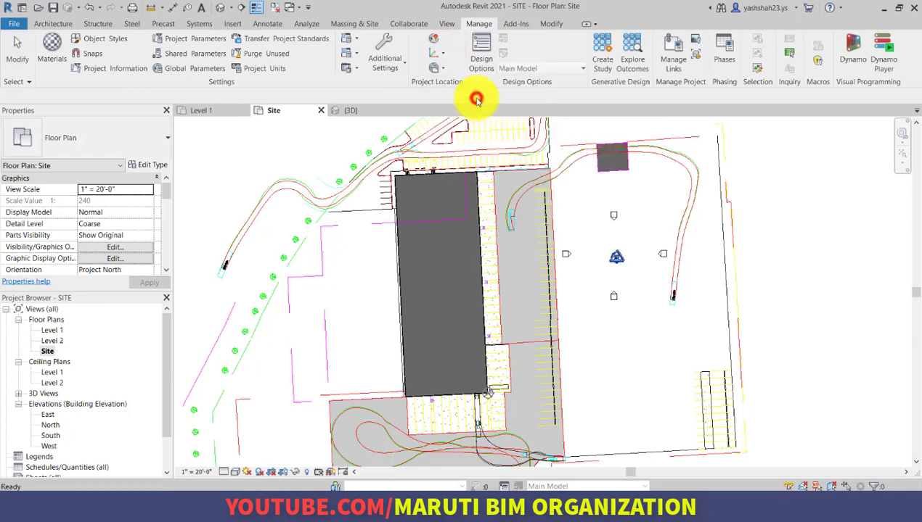
{"action": "left_click", "coordinate": [484, 248]}
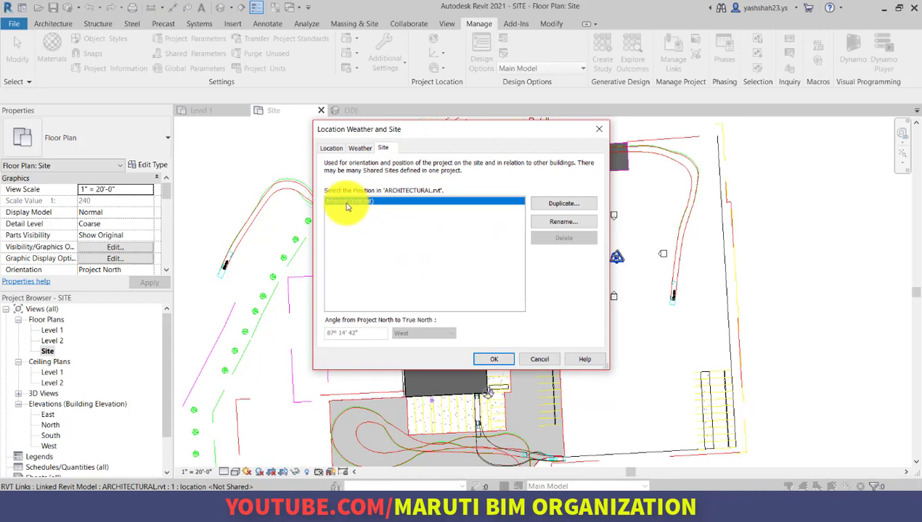
{"action": "left_click", "coordinate": [505, 365]}
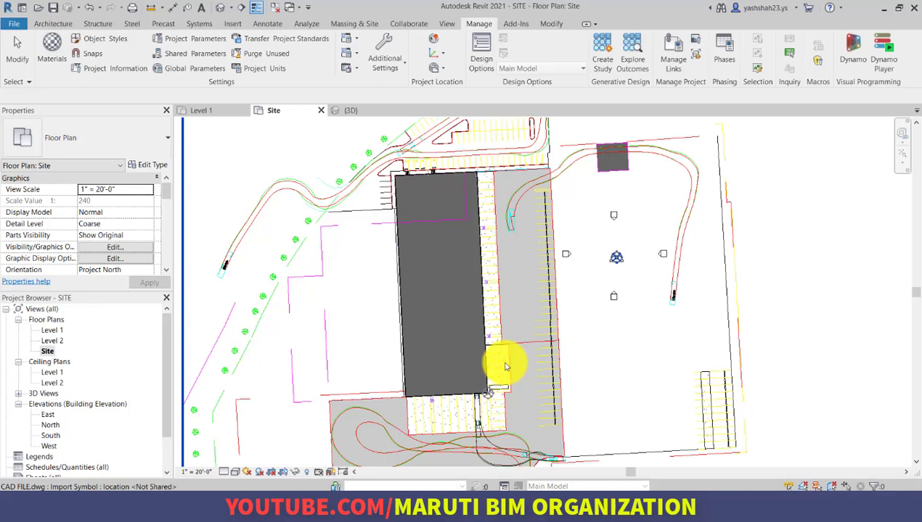
Step: Save the site project, saving the new position back to the ARCHITECTURAL.rvt link, and close the Site plan view
{"action": "left_click", "coordinate": [56, 9]}
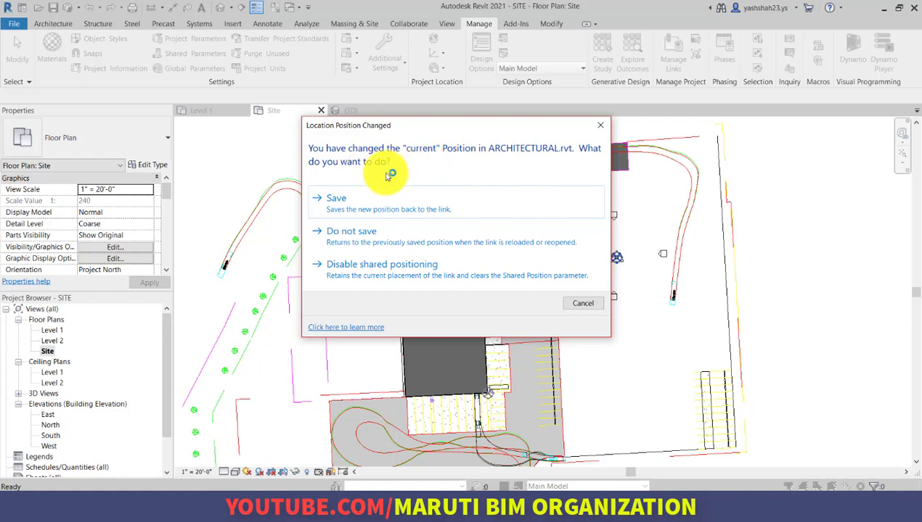
{"action": "left_click", "coordinate": [372, 210]}
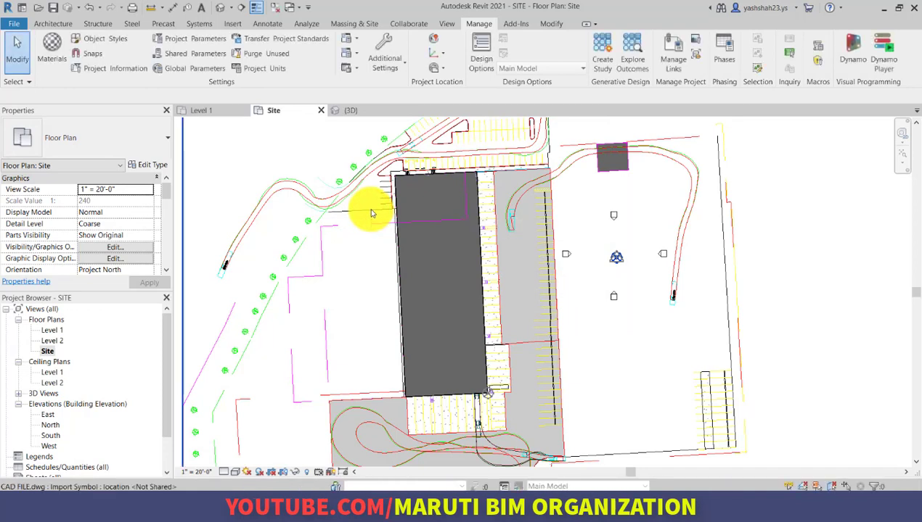
{"action": "left_click", "coordinate": [55, 8]}
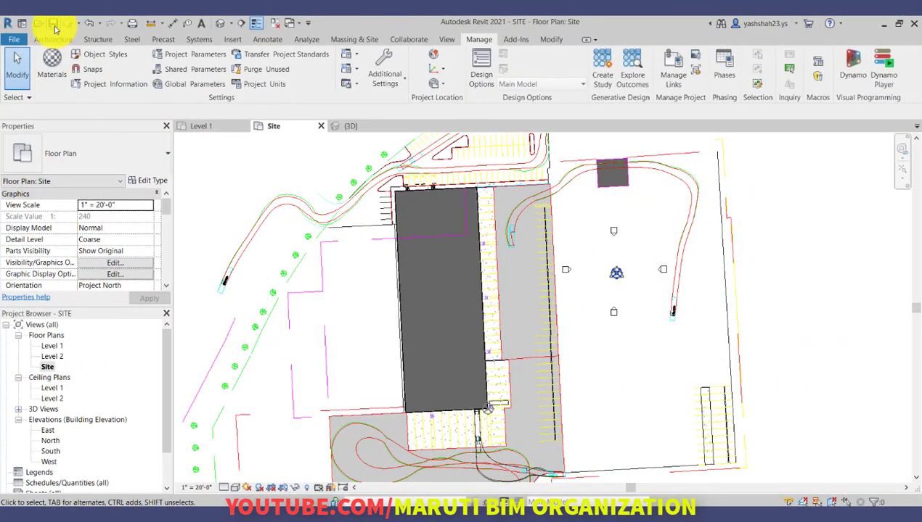
{"action": "left_click", "coordinate": [54, 25]}
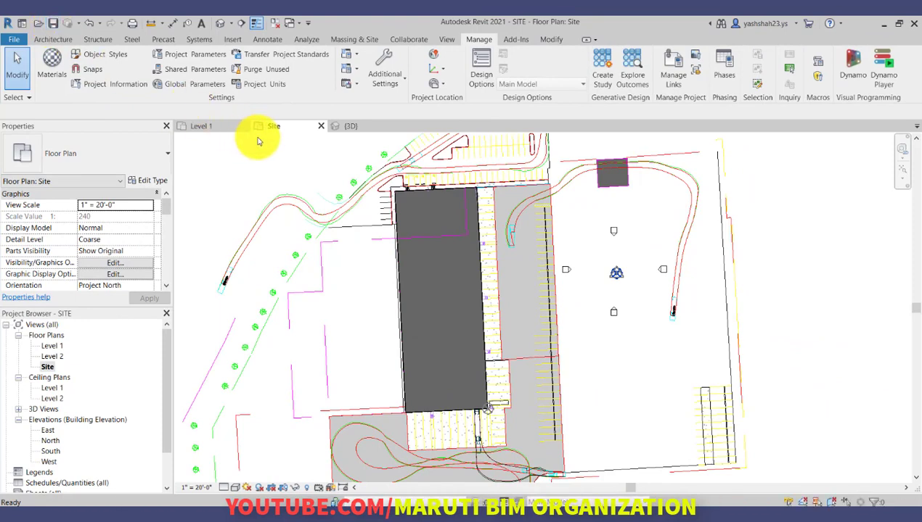
{"action": "left_click", "coordinate": [321, 127]}
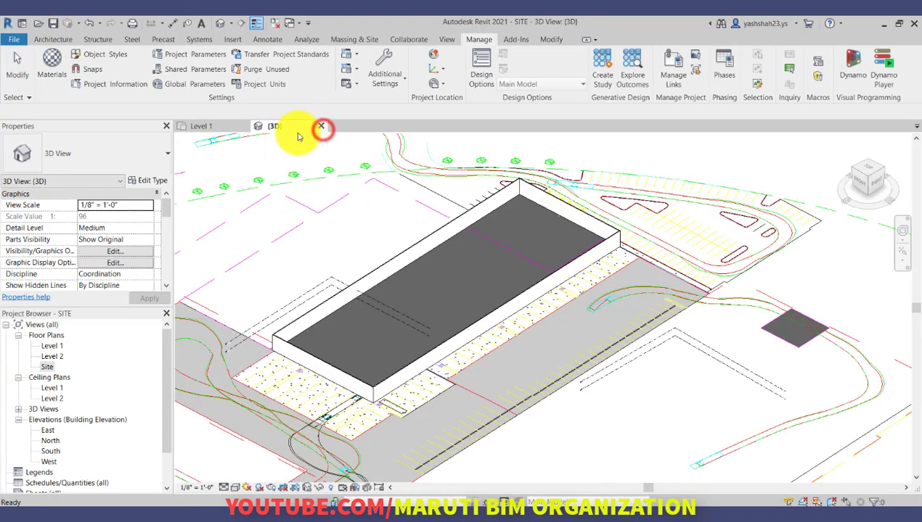
Step: Close the remaining site project views and open ARCHITECTURAL.rvt, ignoring the unresolved reference
{"action": "left_click", "coordinate": [320, 127]}
{"action": "left_click", "coordinate": [244, 127]}
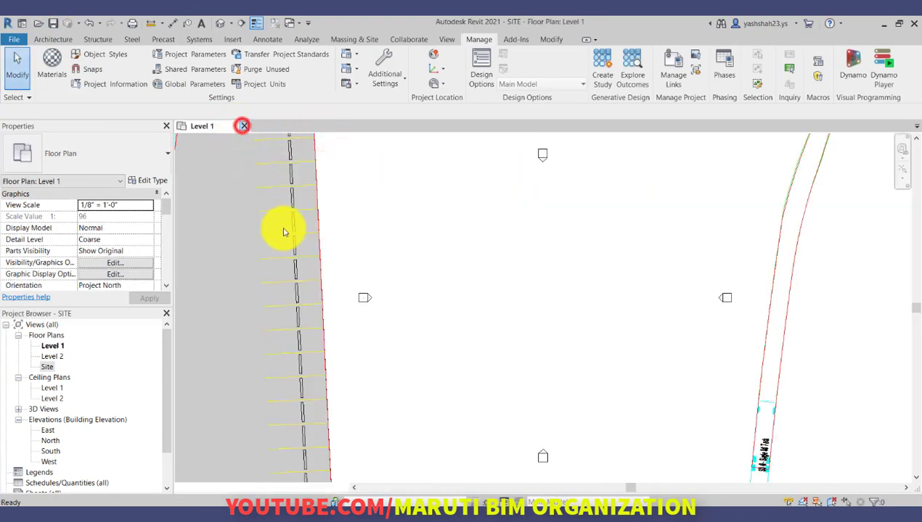
{"action": "left_click", "coordinate": [66, 161]}
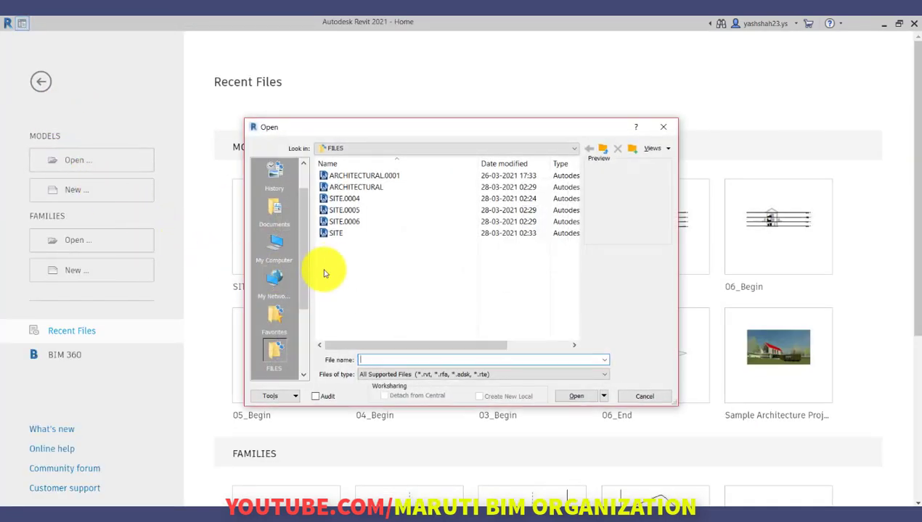
{"action": "left_click", "coordinate": [354, 186]}
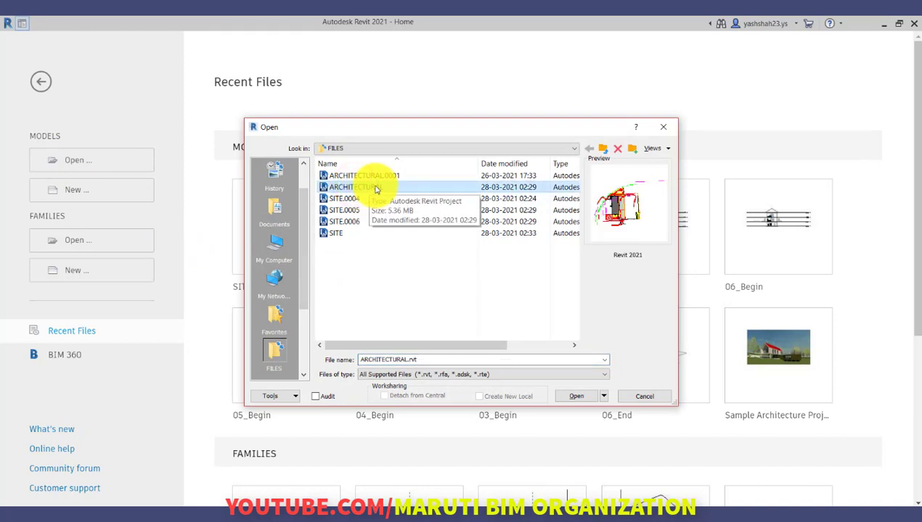
{"action": "left_click", "coordinate": [574, 397]}
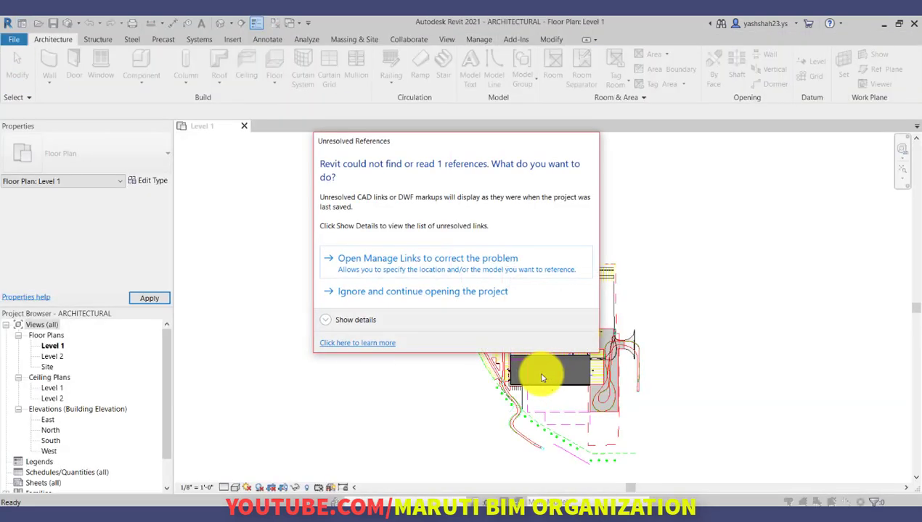
{"action": "left_click", "coordinate": [433, 291]}
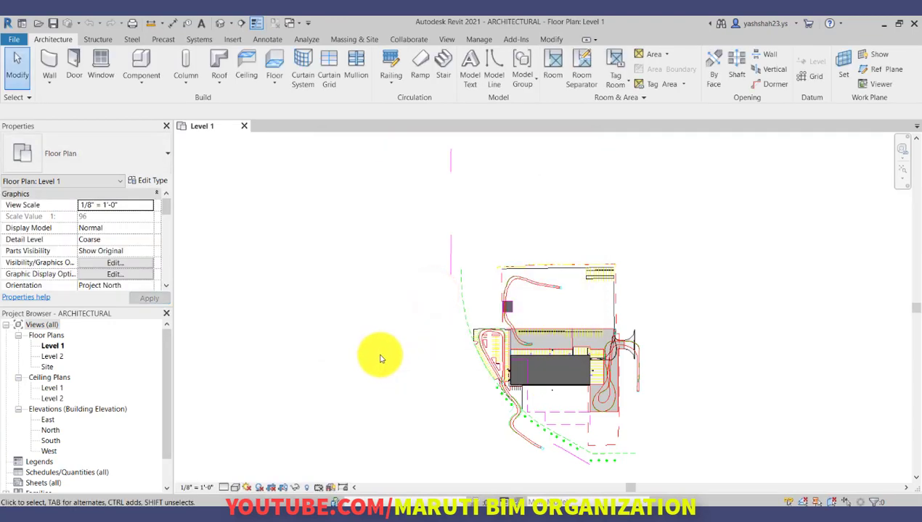
Step: Open the Site floor plan, switch its orientation to Project North, and set it back to True North
{"action": "double_click", "coordinate": [43, 367]}
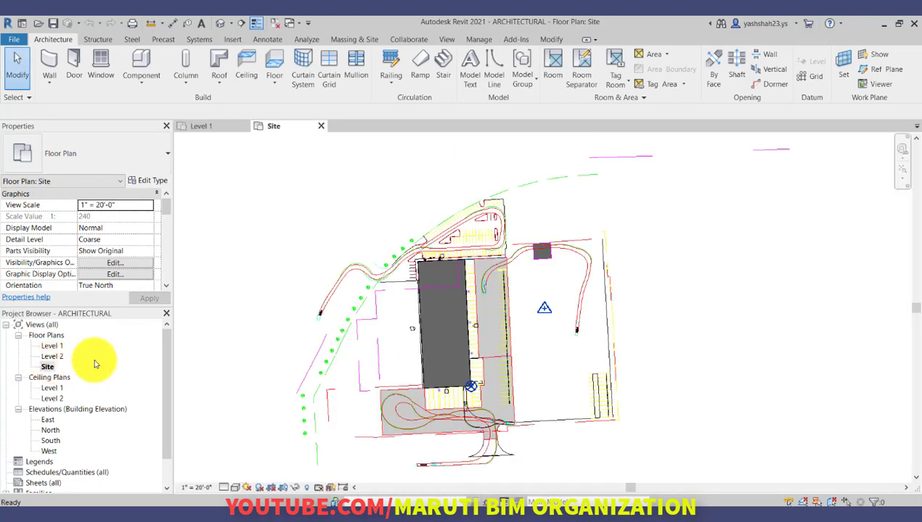
{"action": "left_click", "coordinate": [143, 289]}
{"action": "left_click", "coordinate": [142, 275]}
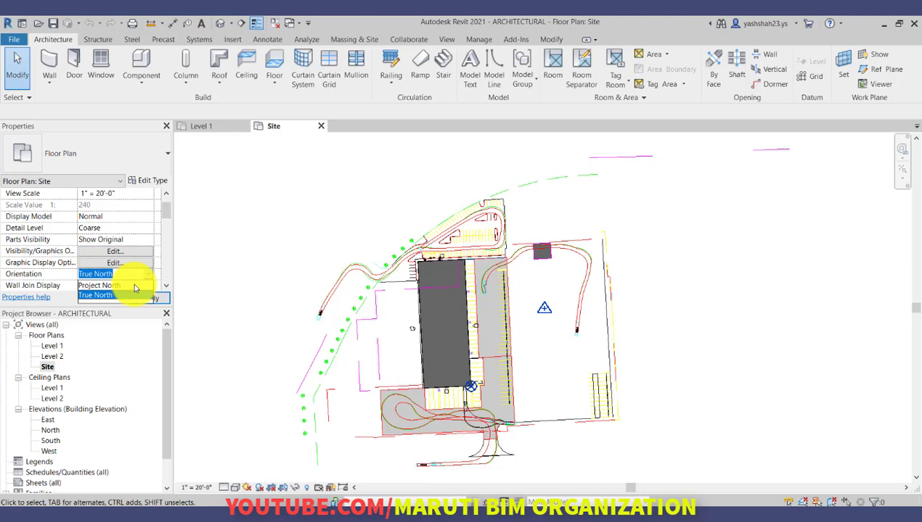
{"action": "left_click", "coordinate": [135, 286]}
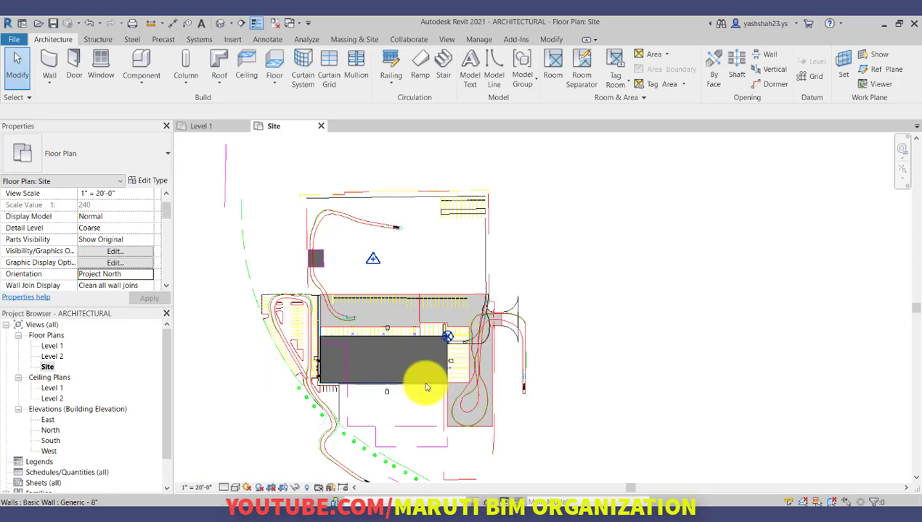
{"action": "left_click", "coordinate": [145, 273]}
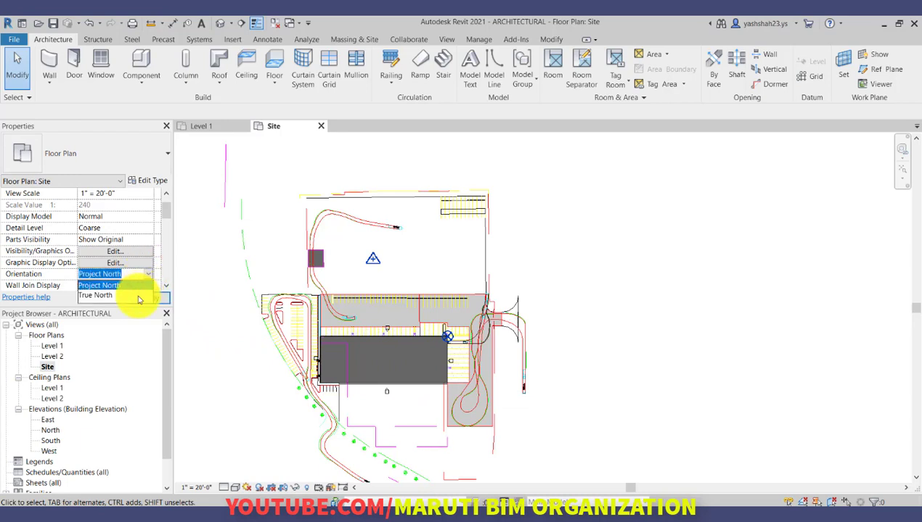
{"action": "left_click", "coordinate": [138, 296]}
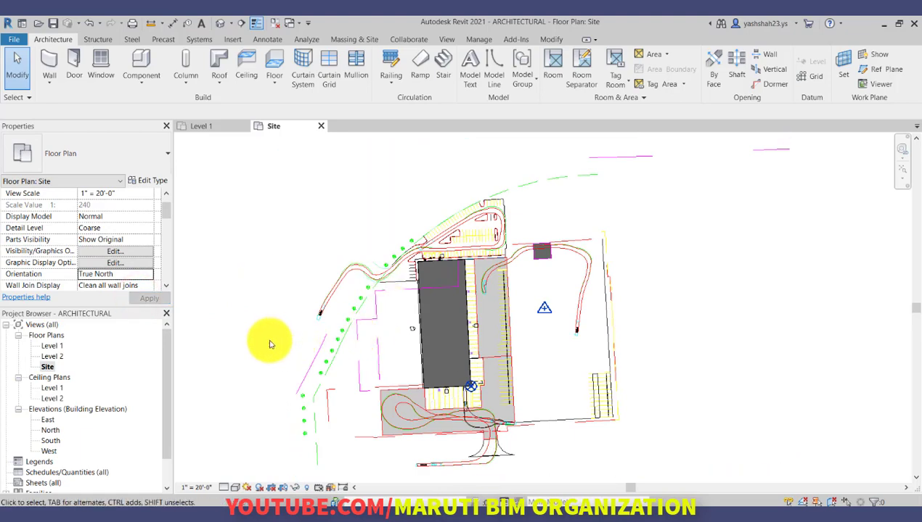
Step: Open the Level 1 floor plan and examine how the building sits on the CAD site layout
{"action": "left_click", "coordinate": [53, 347]}
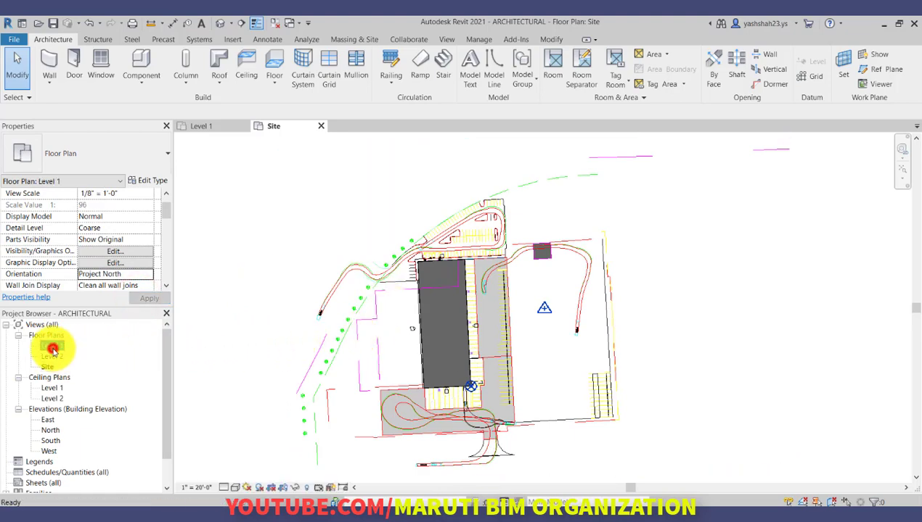
{"action": "left_click", "coordinate": [52, 347]}
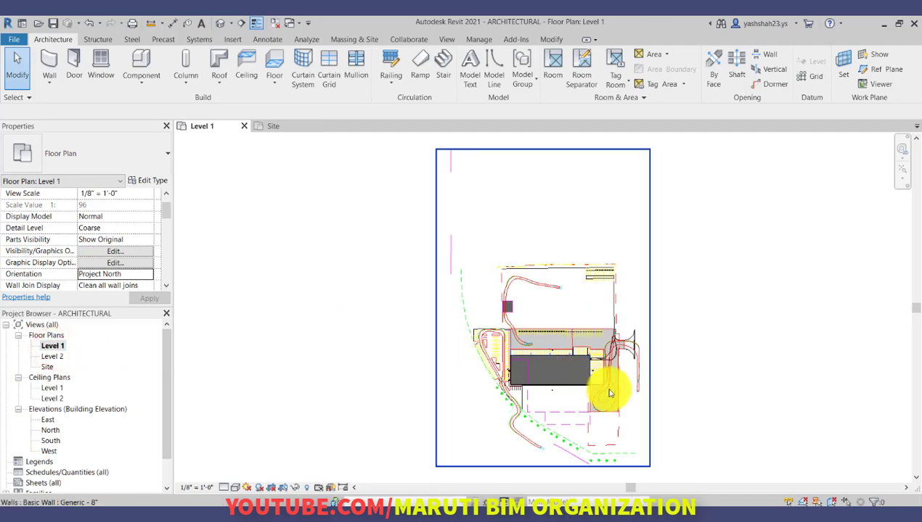
{"action": "scroll", "coordinate": [610, 394], "scroll_direction": "up", "scroll_amount": 4}
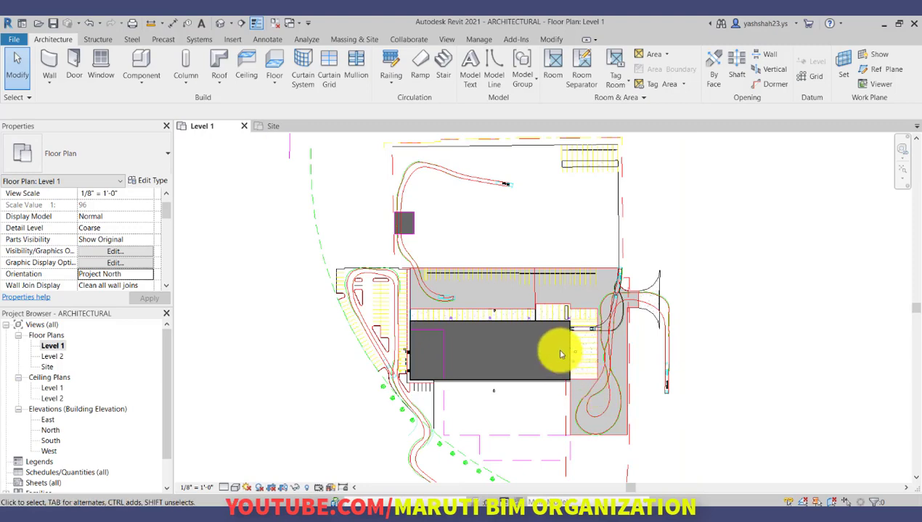
{"action": "scroll", "coordinate": [560, 354], "scroll_direction": "up", "scroll_amount": 2}
{"action": "scroll", "coordinate": [560, 354], "scroll_direction": "up", "scroll_amount": 1}
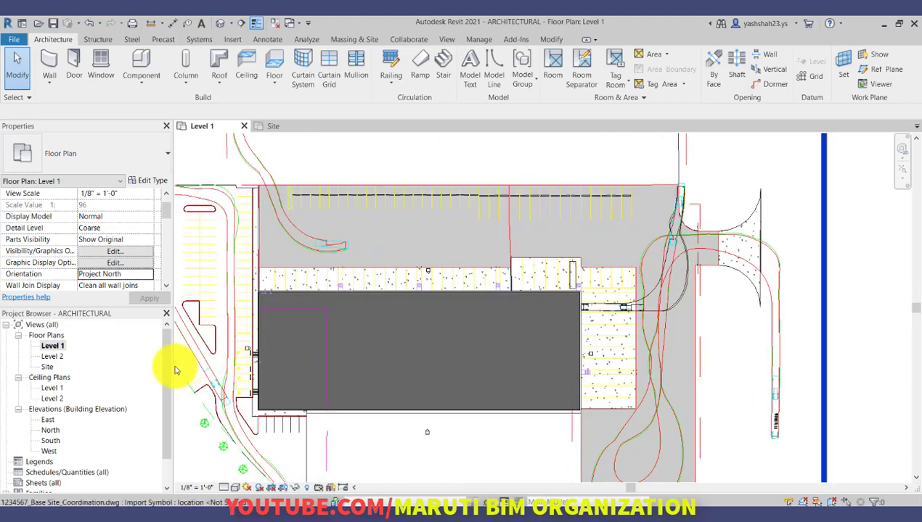
Step: Compare the building's rotation in the Site floor plan with its rotation in the Level 1 floor plan
{"action": "double_click", "coordinate": [47, 366]}
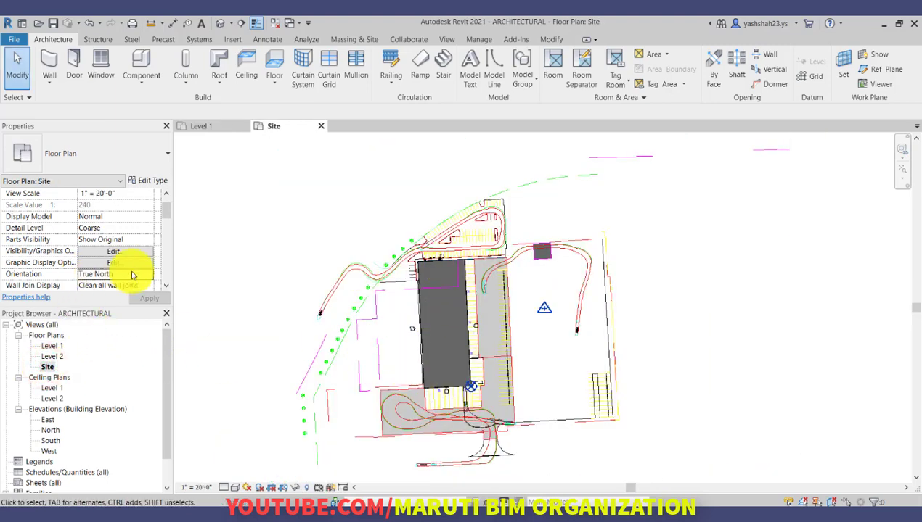
{"action": "double_click", "coordinate": [52, 347]}
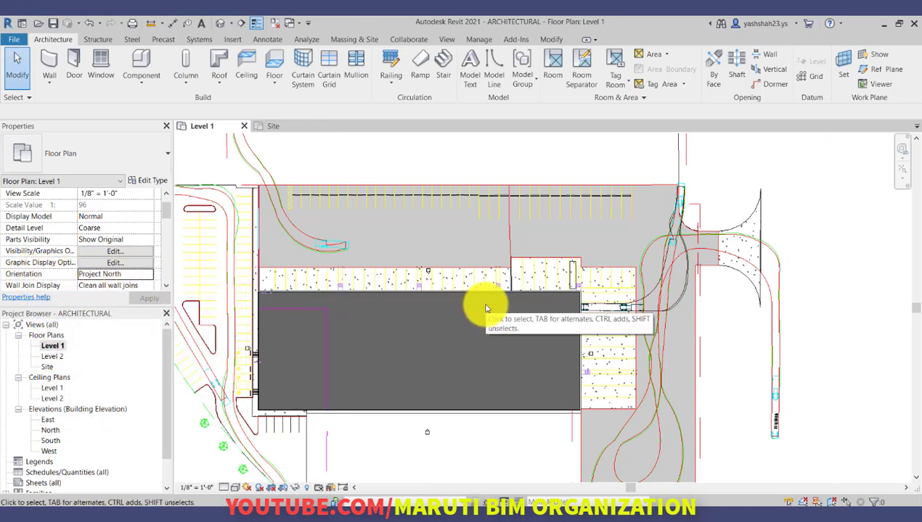
{"action": "scroll", "coordinate": [487, 309], "scroll_direction": "down", "scroll_amount": 6}
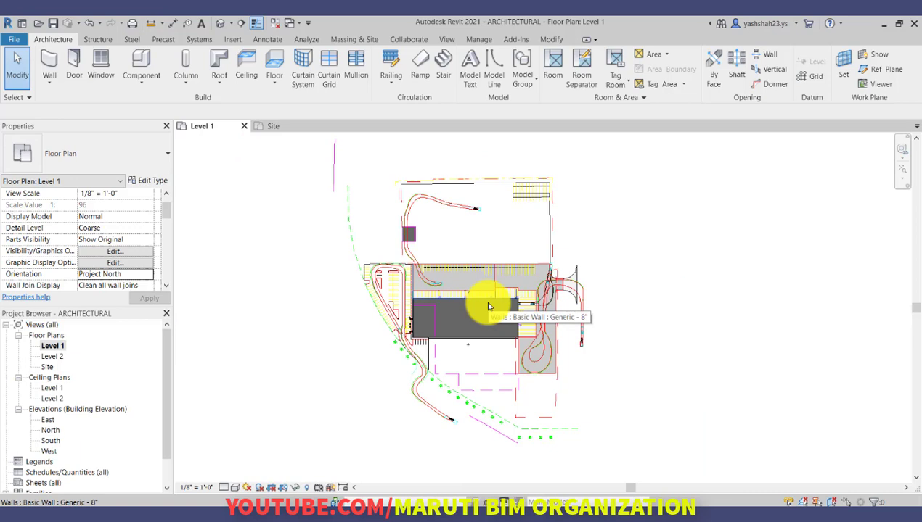
{"action": "scroll", "coordinate": [486, 307], "scroll_direction": "up", "scroll_amount": 2}
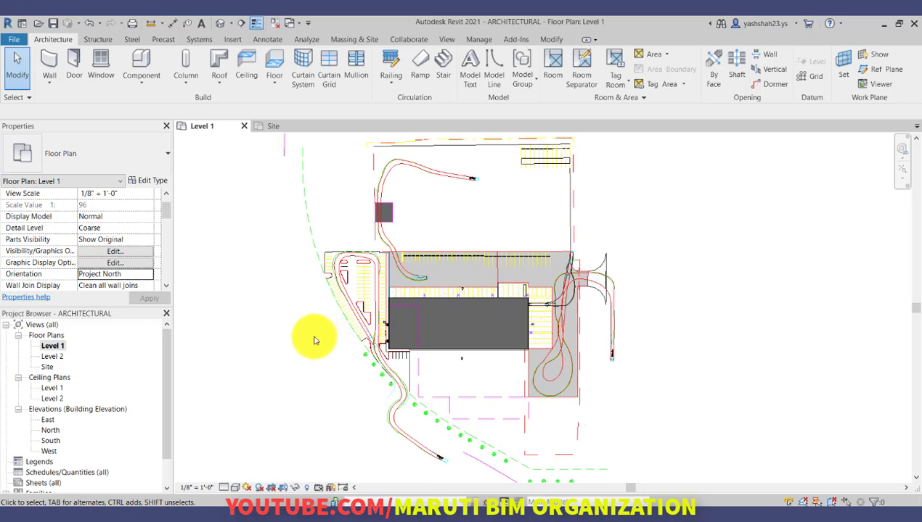
Step: Check the orientation options of the Level 1 floor plan against the orientation setting of the Site floor plan
{"action": "left_click", "coordinate": [147, 278]}
{"action": "left_click", "coordinate": [147, 277]}
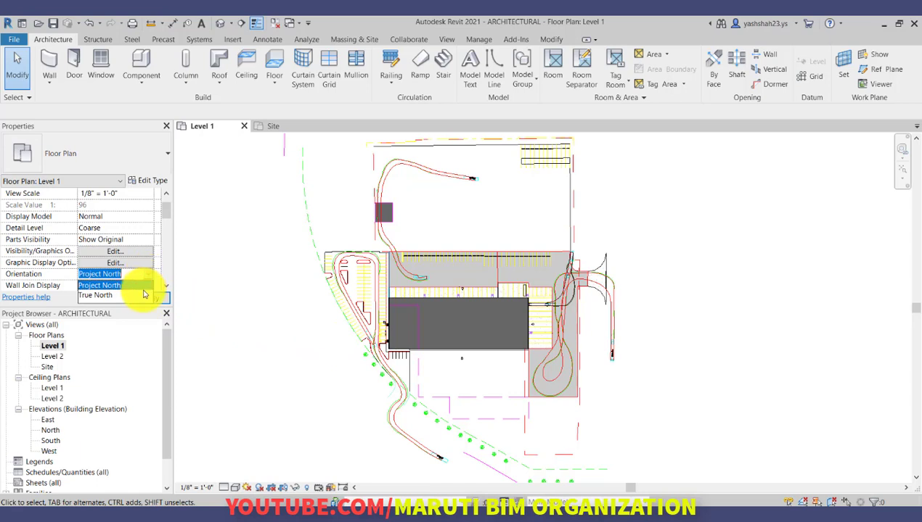
{"action": "left_click", "coordinate": [48, 367]}
{"action": "double_click", "coordinate": [48, 368]}
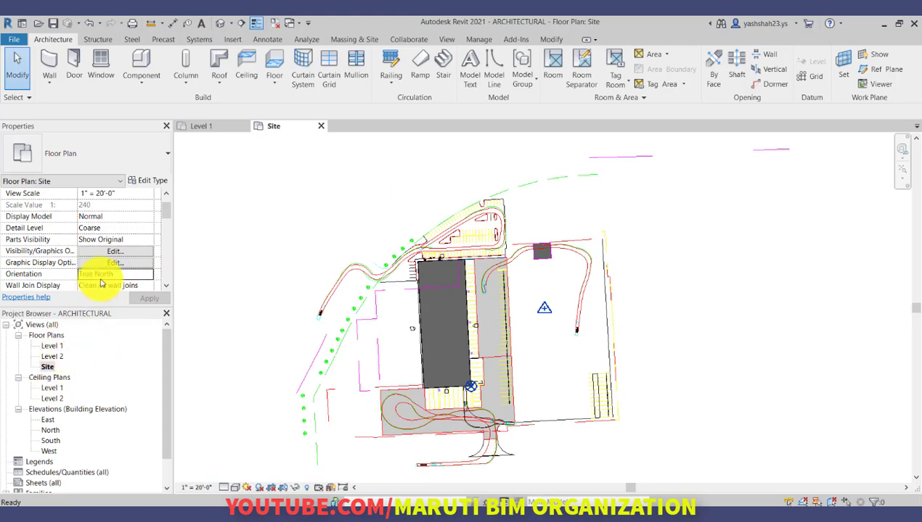
{"action": "double_click", "coordinate": [58, 346]}
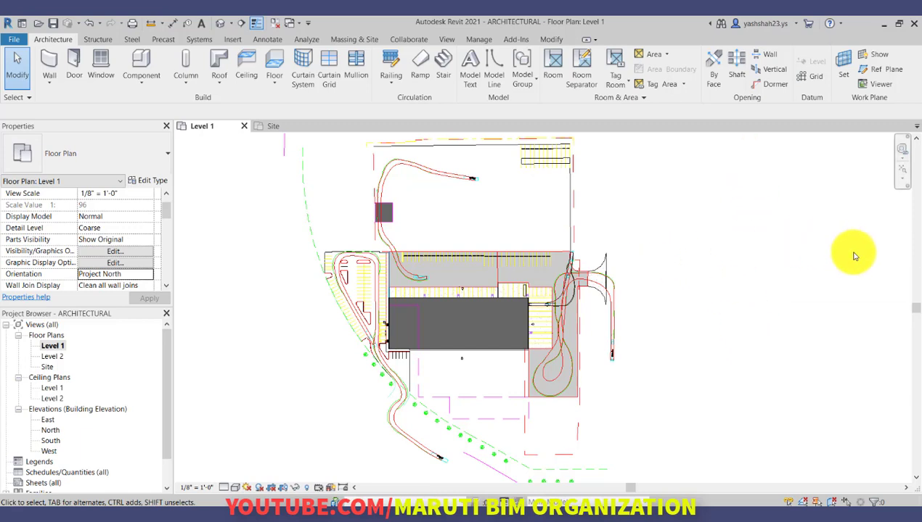
{"action": "double_click", "coordinate": [48, 369]}
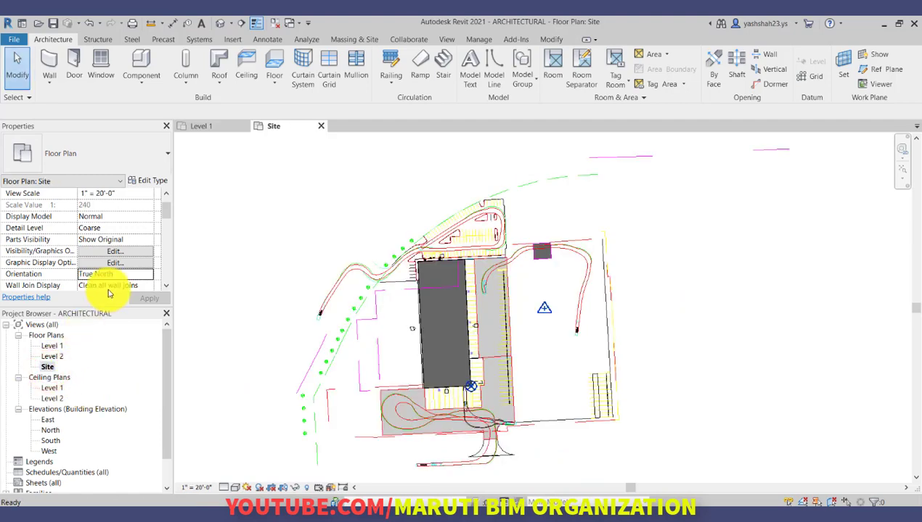